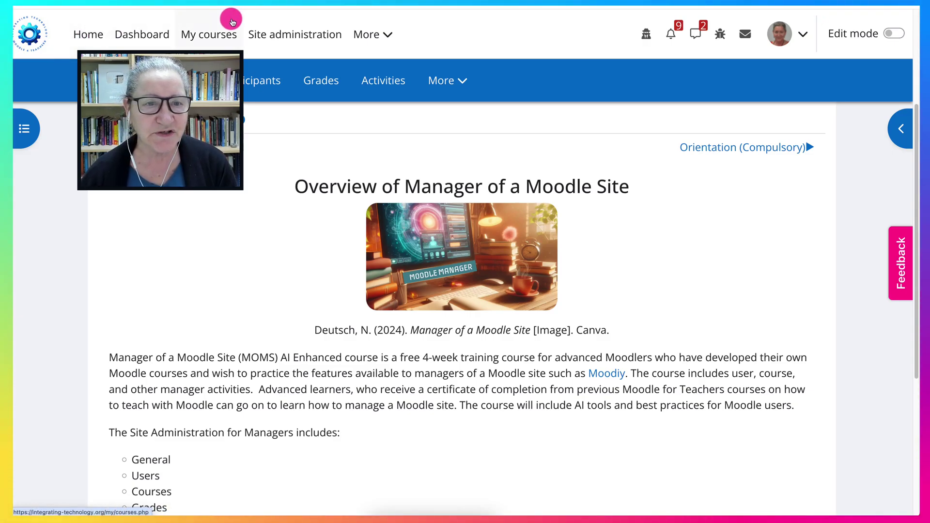
Step: Search the Site administration settings for 'Message' to list the messaging options
{"action": "left_click", "coordinate": [280, 35]}
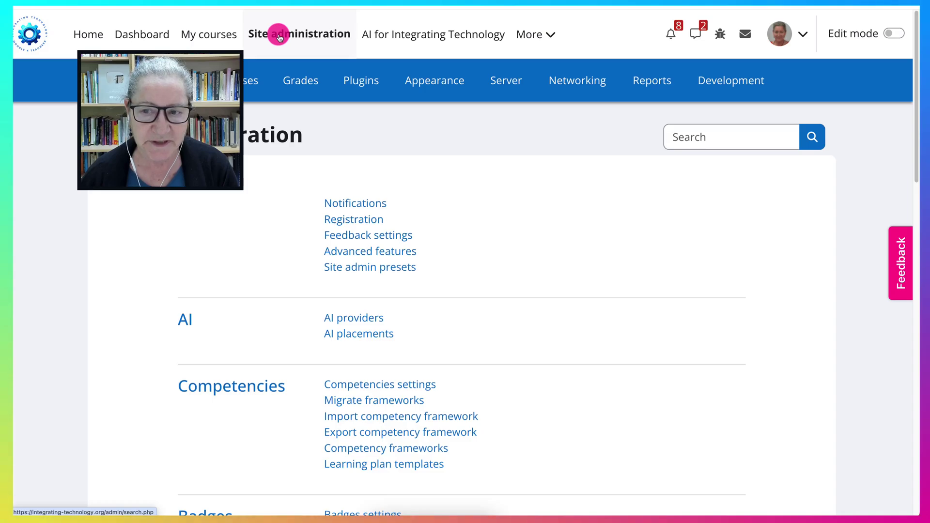
{"action": "left_click", "coordinate": [697, 135]}
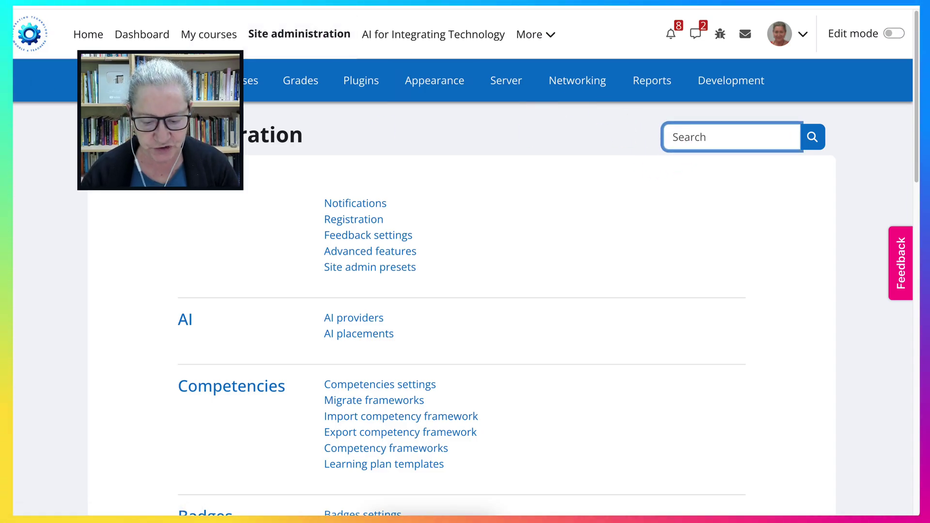
{"action": "type", "text": "Mess"}
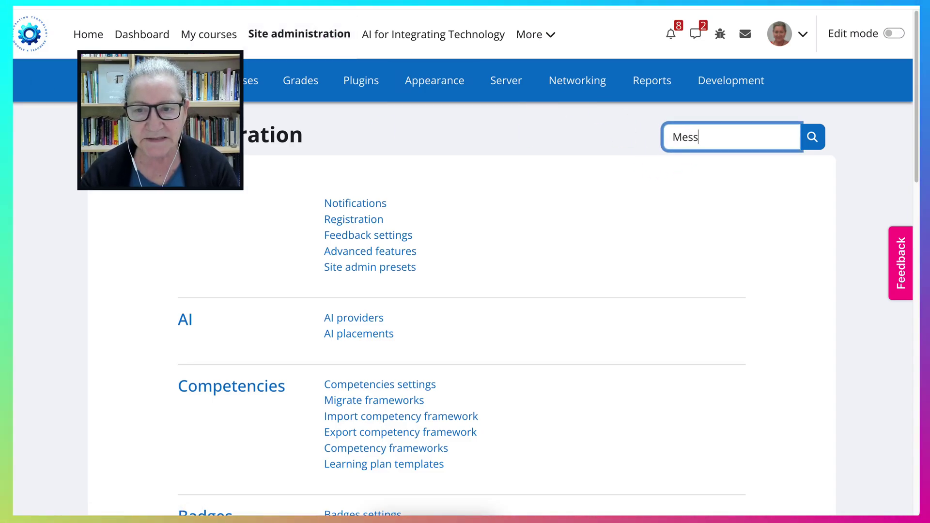
{"action": "type", "text": "age"}
{"action": "key", "text": "Return"}
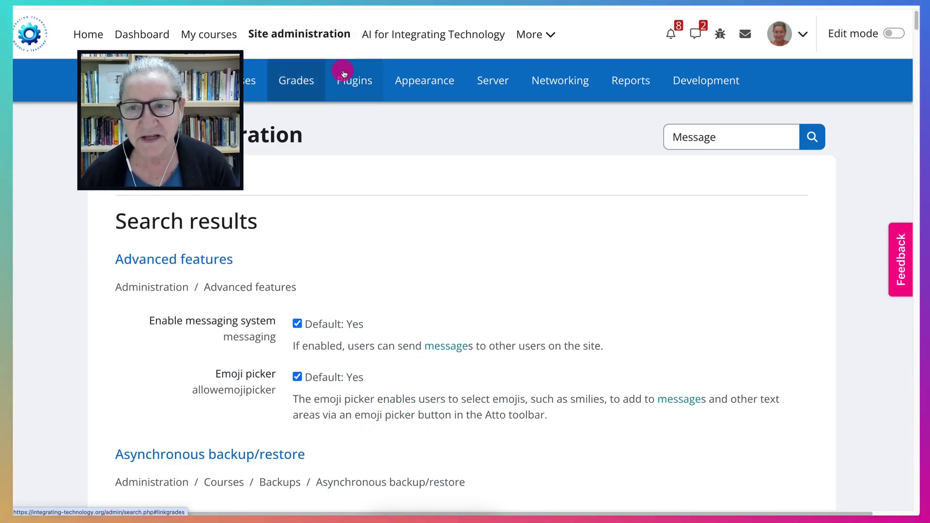
{"action": "left_click", "coordinate": [746, 35]}
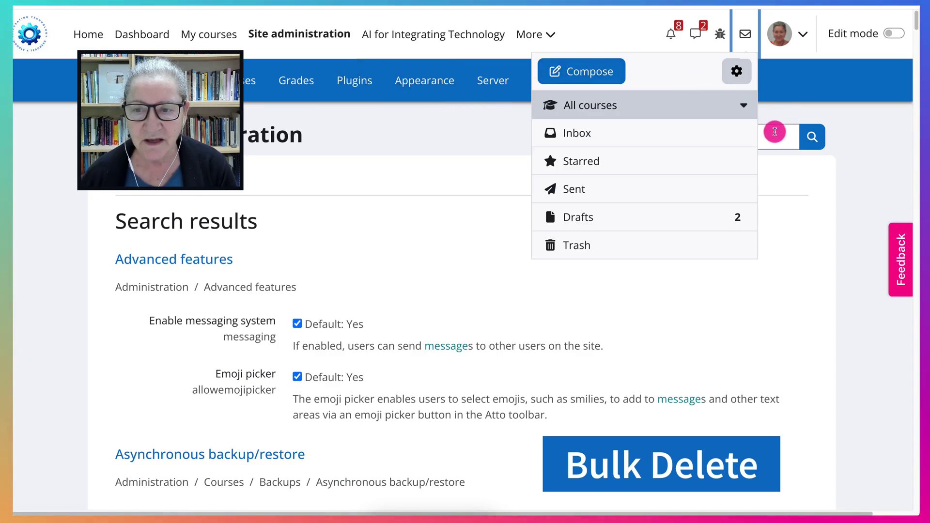
{"action": "left_click", "coordinate": [773, 131]}
{"action": "left_click_drag", "start_coordinate": [741, 132], "coordinate": [644, 141]}
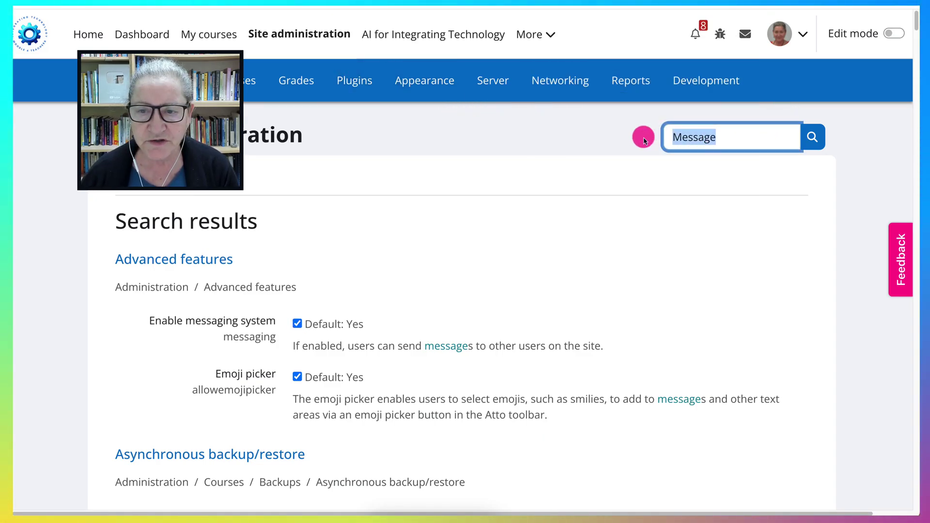
Step: Open the Appearance settings and check the items currently in the user menu
{"action": "left_click", "coordinate": [435, 78]}
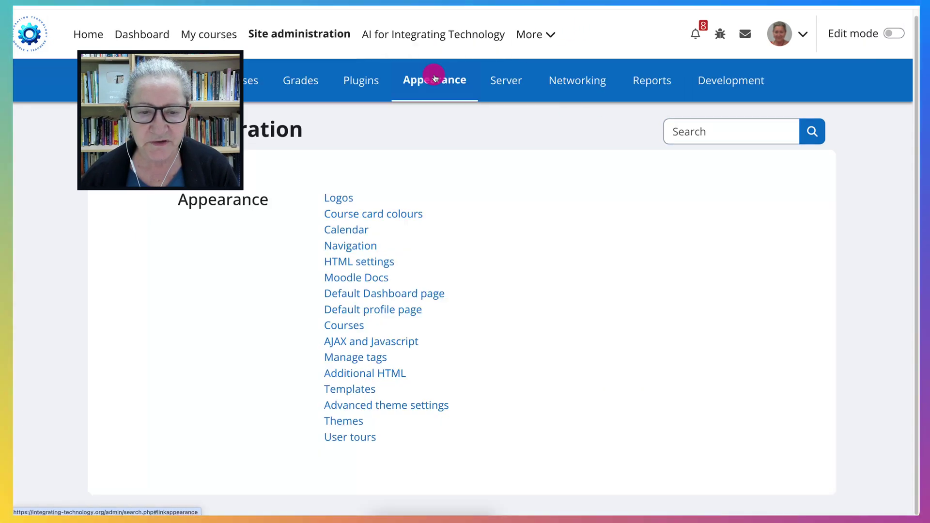
{"action": "left_click", "coordinate": [803, 37]}
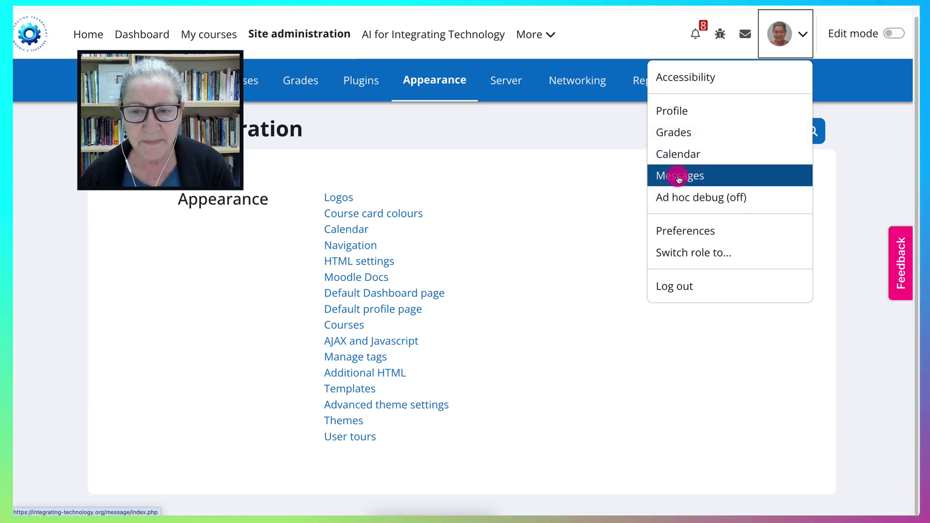
{"action": "left_click", "coordinate": [600, 128]}
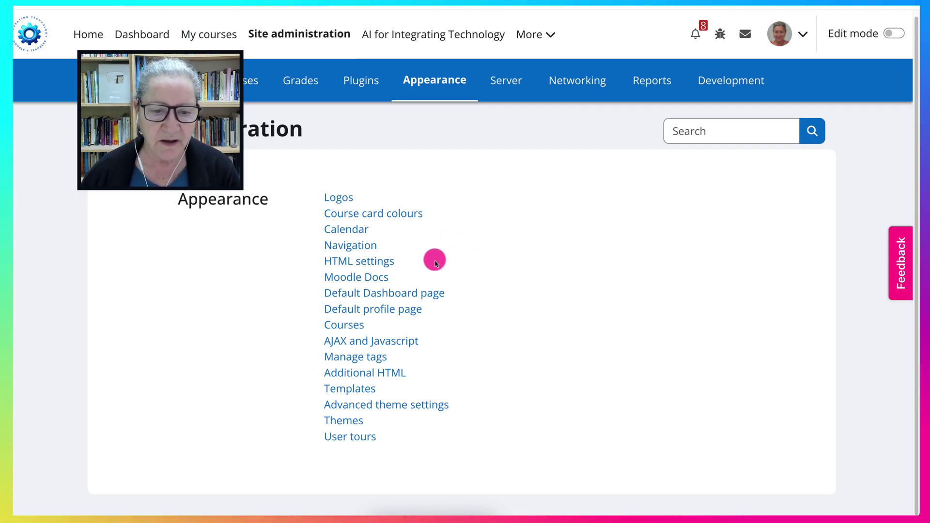
Step: Delete the 'messages' line from User menu items in Advanced theme settings and save
{"action": "left_click", "coordinate": [416, 406]}
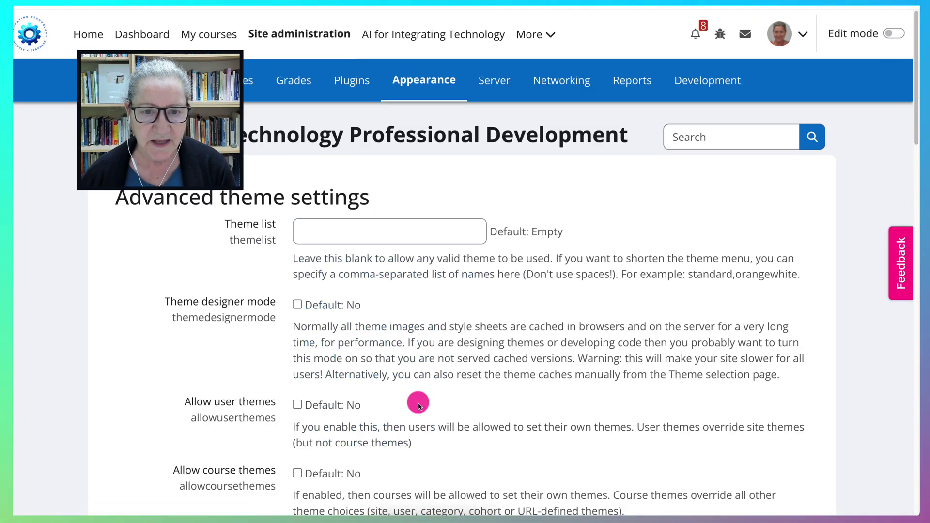
{"action": "scroll", "coordinate": [410, 371], "scroll_direction": "down", "scroll_amount": 15}
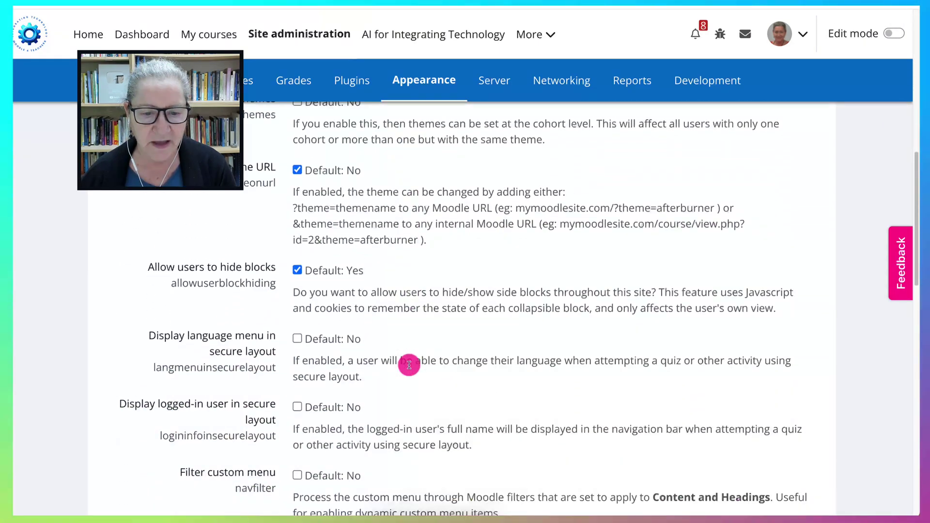
{"action": "scroll", "coordinate": [410, 365], "scroll_direction": "down", "scroll_amount": 12}
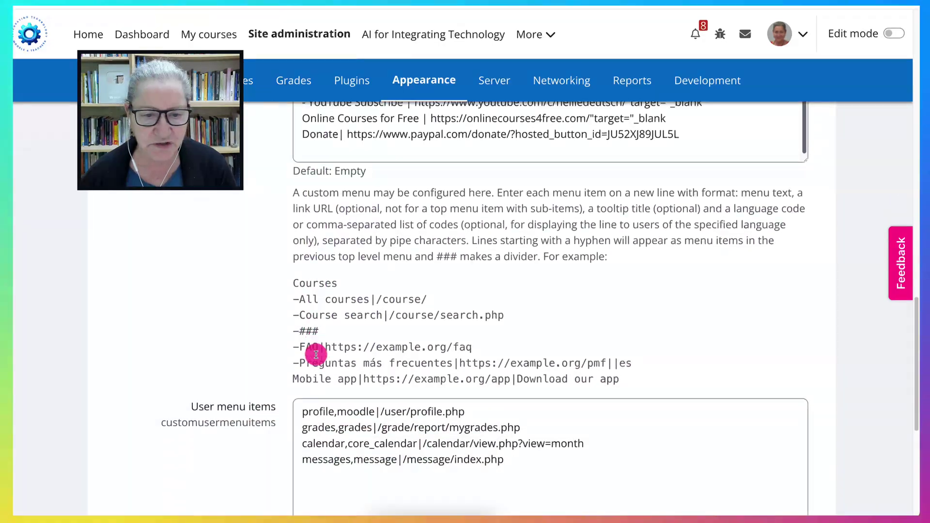
{"action": "scroll", "coordinate": [330, 350], "scroll_direction": "down", "scroll_amount": 1}
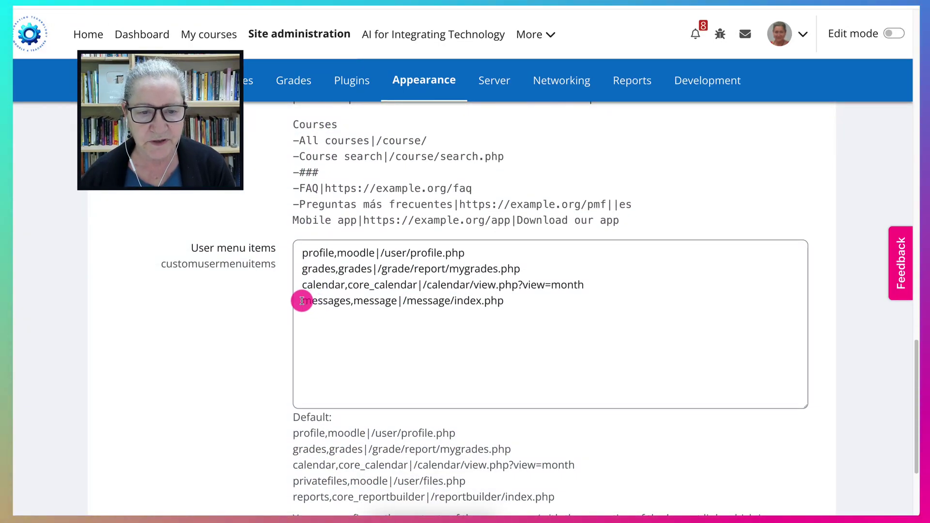
{"action": "left_click_drag", "start_coordinate": [302, 301], "coordinate": [504, 310]}
{"action": "key", "text": "BackSpace"}
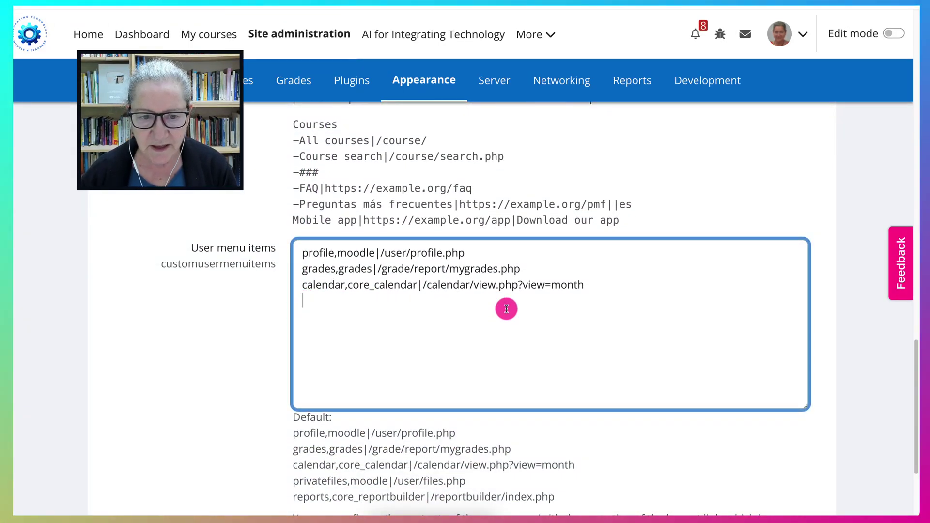
{"action": "scroll", "coordinate": [365, 305], "scroll_direction": "down", "scroll_amount": 3}
{"action": "left_click", "coordinate": [351, 439]}
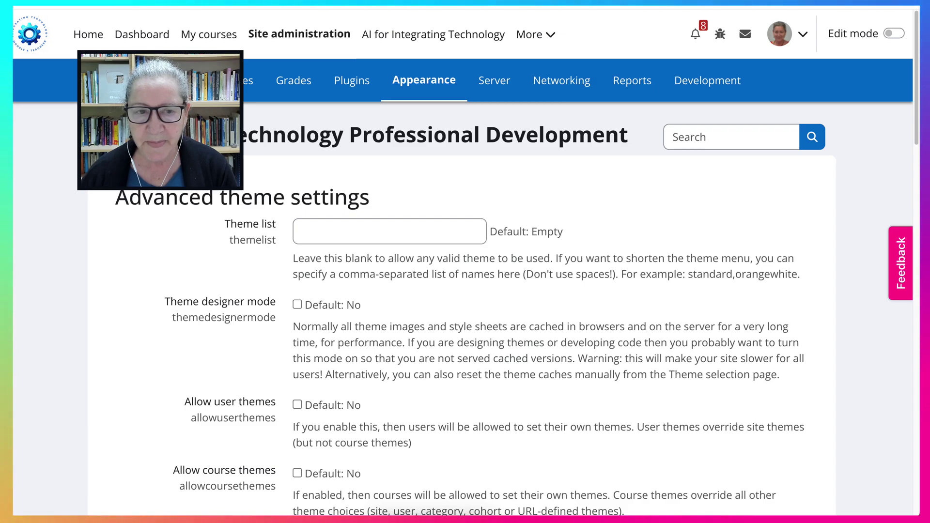
Step: From the site home page, check the user menu no longer lists Messages
{"action": "left_click", "coordinate": [81, 31]}
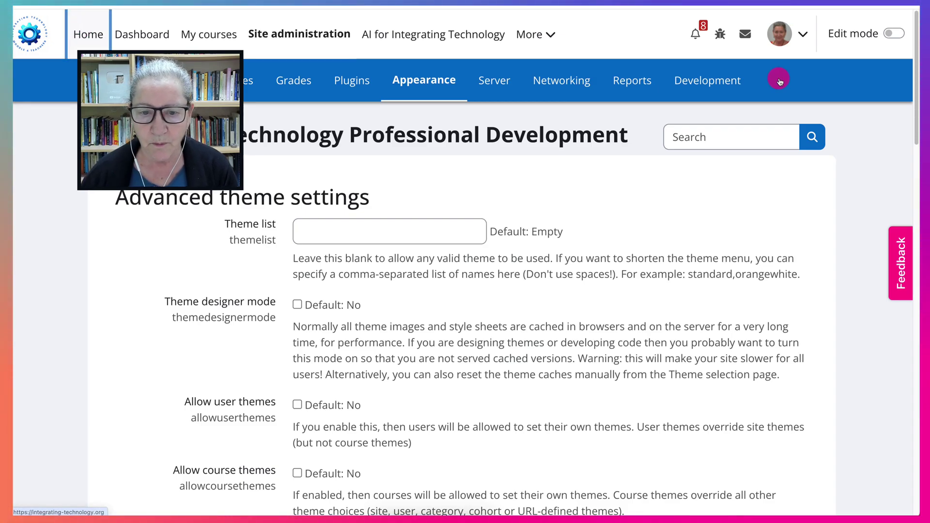
{"action": "scroll", "coordinate": [457, 268], "scroll_direction": "down", "scroll_amount": 5}
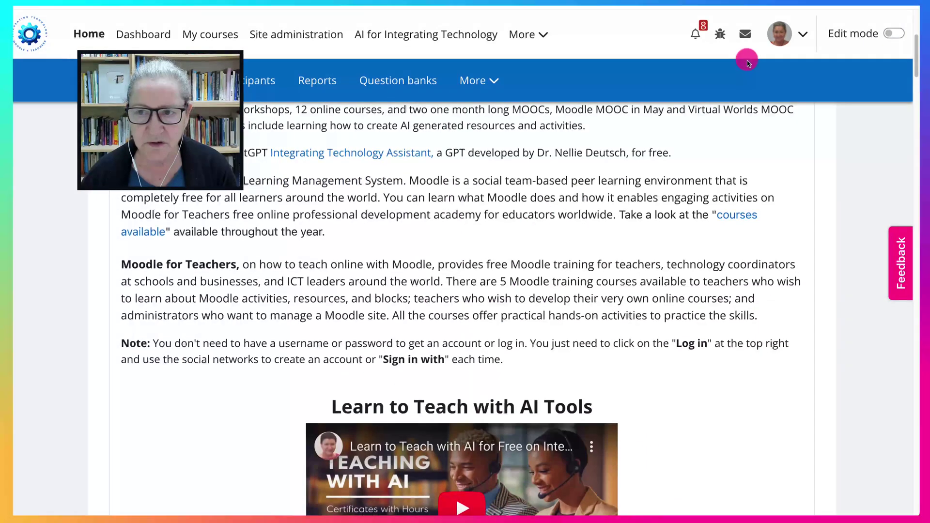
{"action": "left_click", "coordinate": [799, 43]}
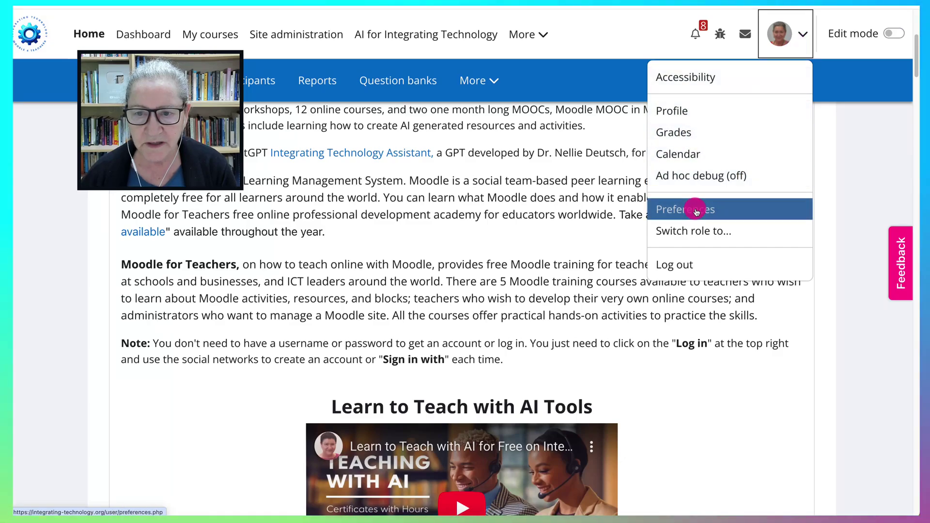
{"action": "left_click", "coordinate": [705, 419]}
Step: Open the Mindfulness Awareness Practice course and its mail folders
{"action": "scroll", "coordinate": [533, 330], "scroll_direction": "down", "scroll_amount": 5}
{"action": "scroll", "coordinate": [532, 331], "scroll_direction": "down", "scroll_amount": 5}
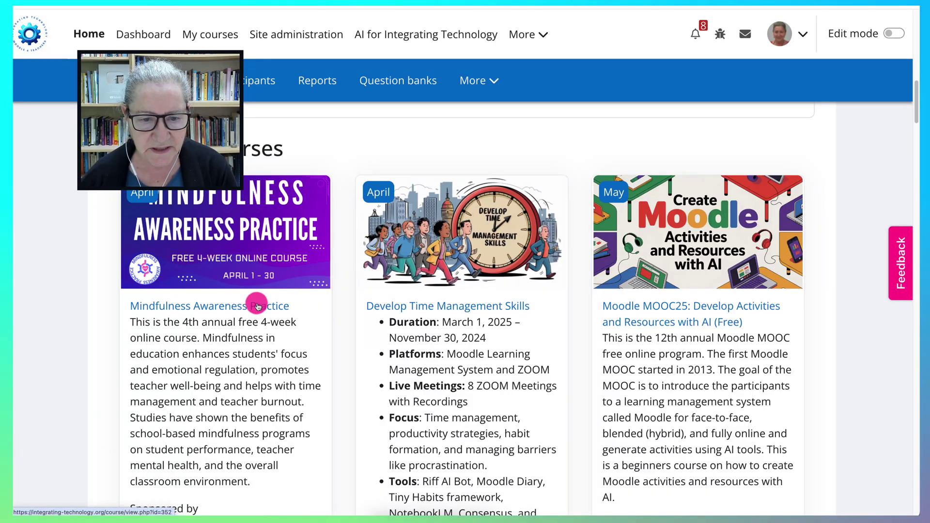
{"action": "triple_click", "coordinate": [305, 306]}
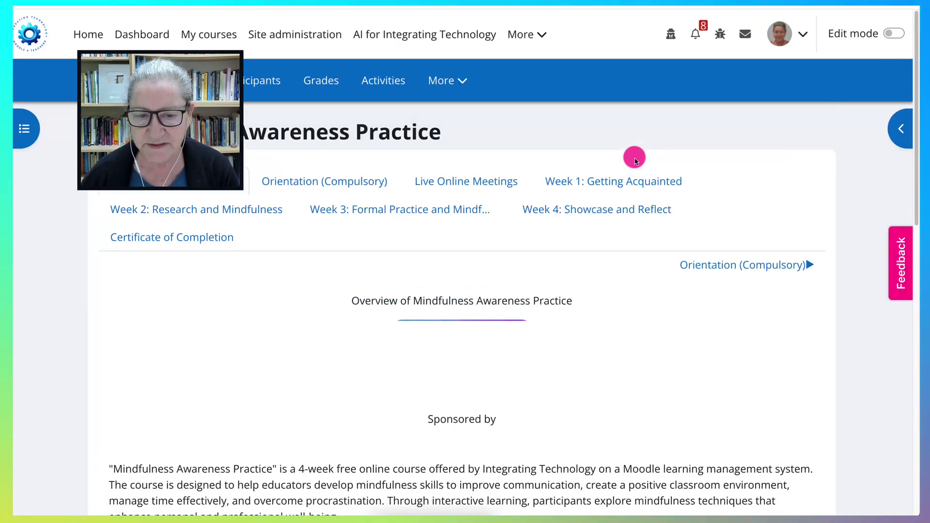
{"action": "left_click", "coordinate": [743, 35]}
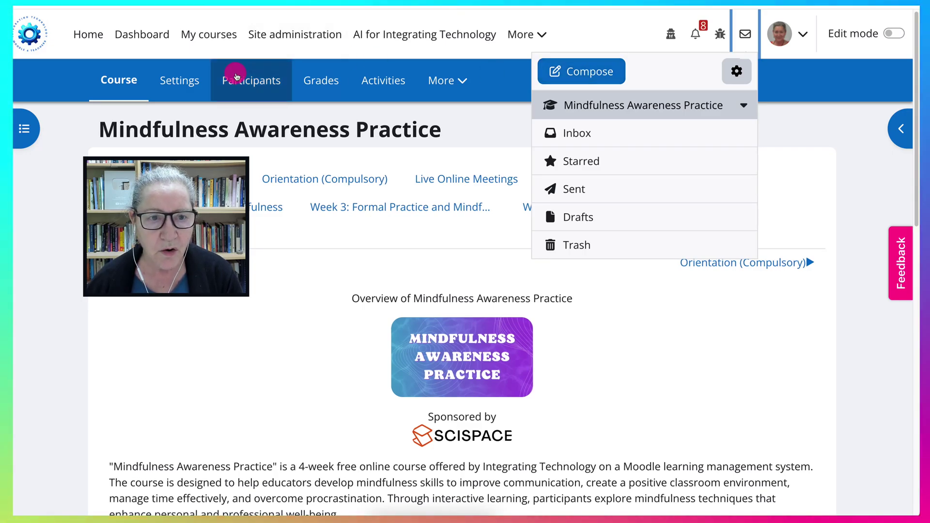
Step: Start a mail from the Participants list to the 120 checked participants as Bcc recipients
{"action": "left_click", "coordinate": [258, 80]}
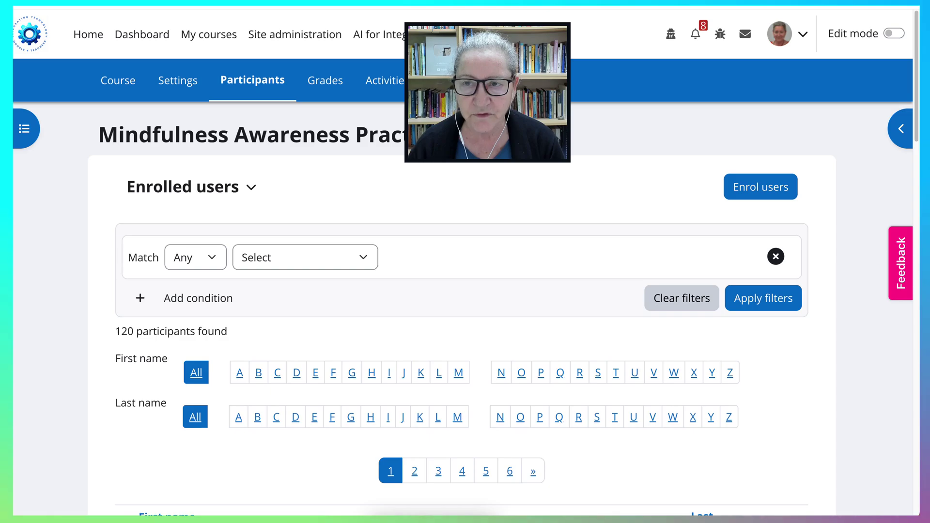
{"action": "scroll", "coordinate": [465, 291], "scroll_direction": "down", "scroll_amount": 15}
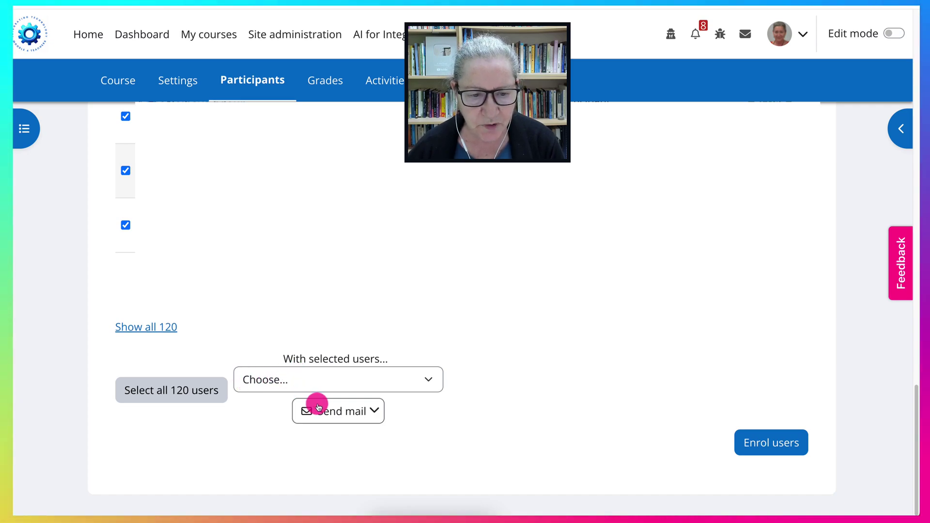
{"action": "left_click", "coordinate": [421, 382]}
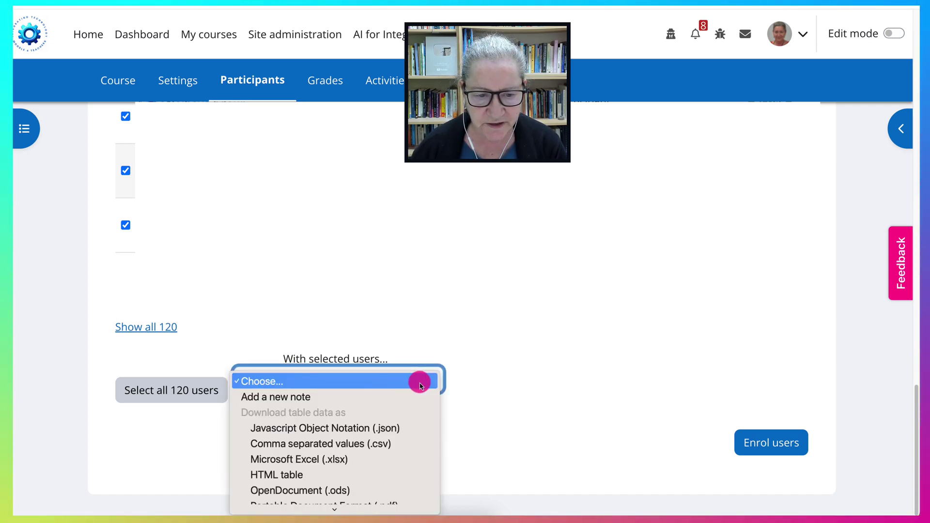
{"action": "scroll", "coordinate": [358, 426], "scroll_direction": "down", "scroll_amount": 3}
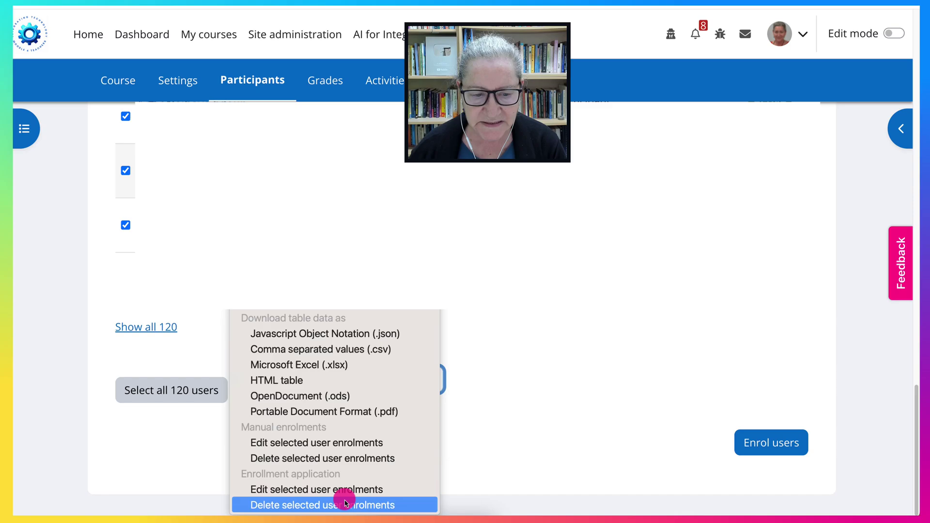
{"action": "left_click", "coordinate": [537, 438]}
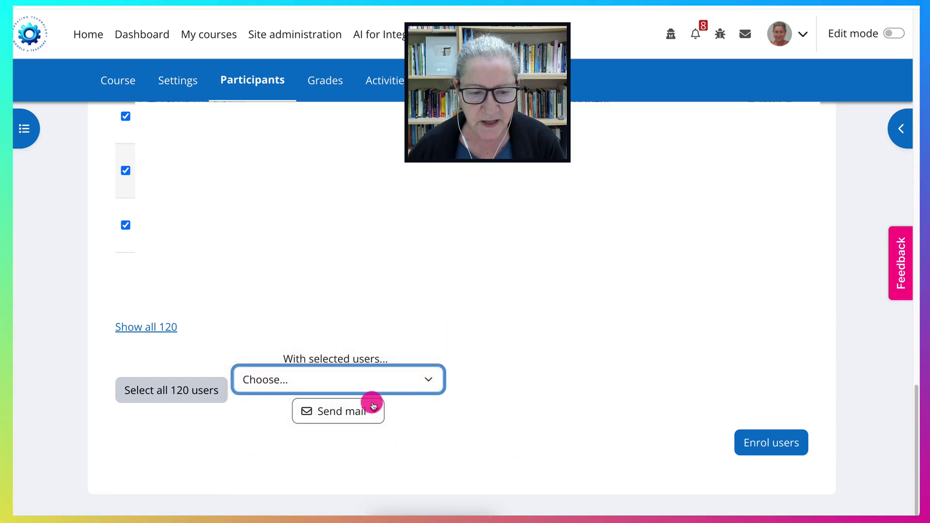
{"action": "left_click", "coordinate": [347, 413]}
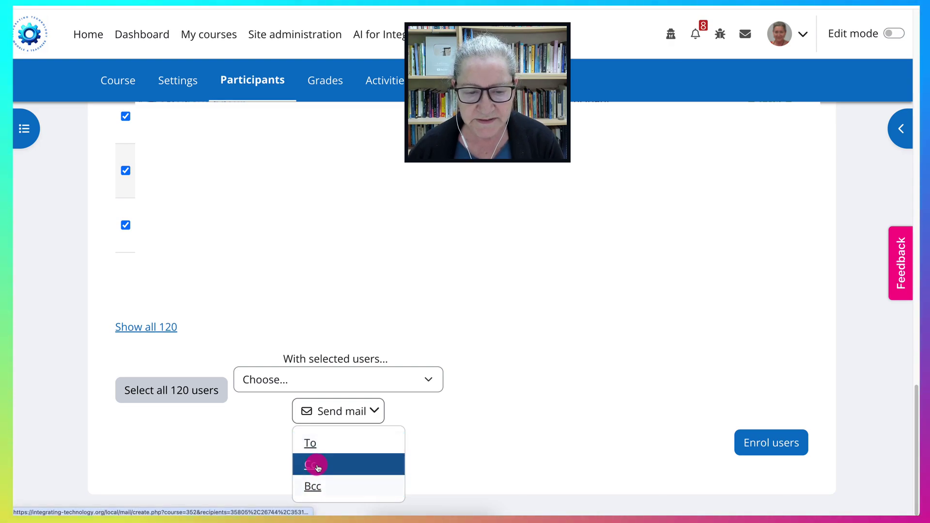
{"action": "left_click", "coordinate": [313, 486]}
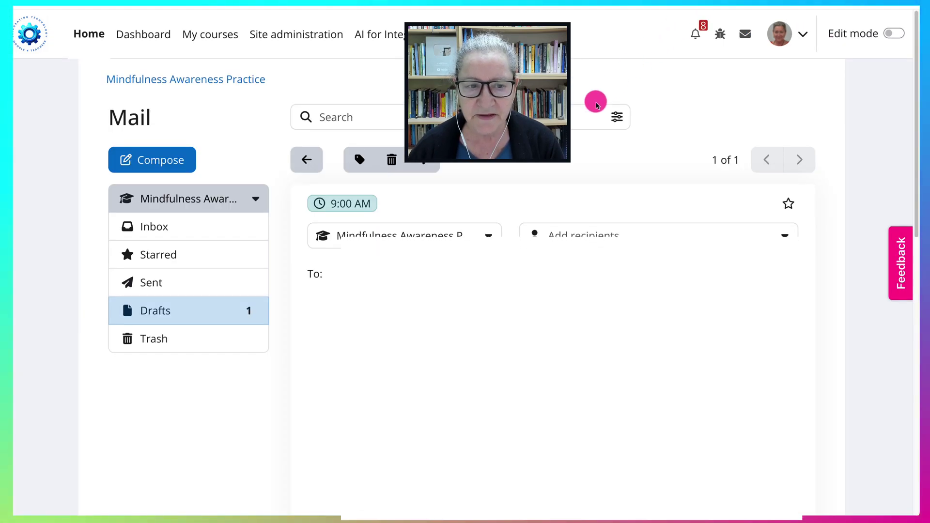
Step: Enter the subject 'How are you?', leave the body empty, and send the mail
{"action": "scroll", "coordinate": [552, 206], "scroll_direction": "down", "scroll_amount": 10}
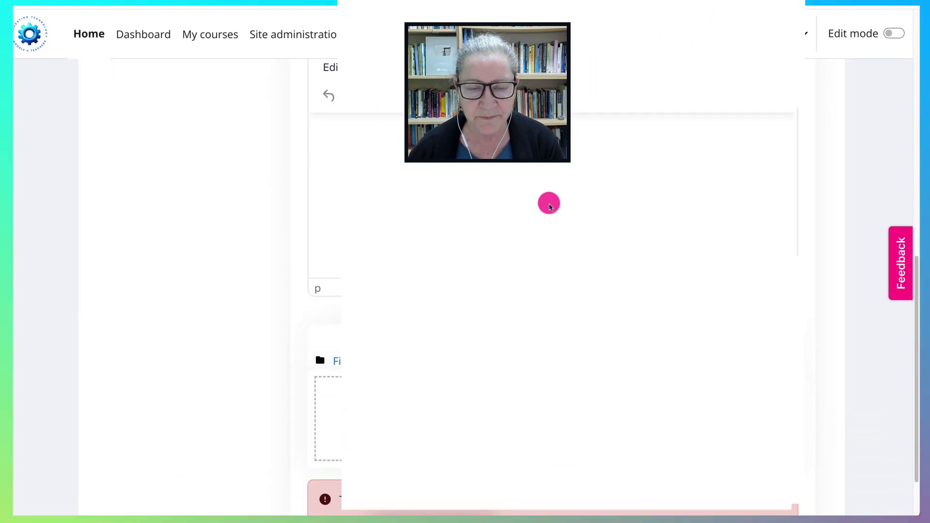
{"action": "scroll", "coordinate": [550, 205], "scroll_direction": "up", "scroll_amount": 2}
{"action": "left_click", "coordinate": [346, 119]}
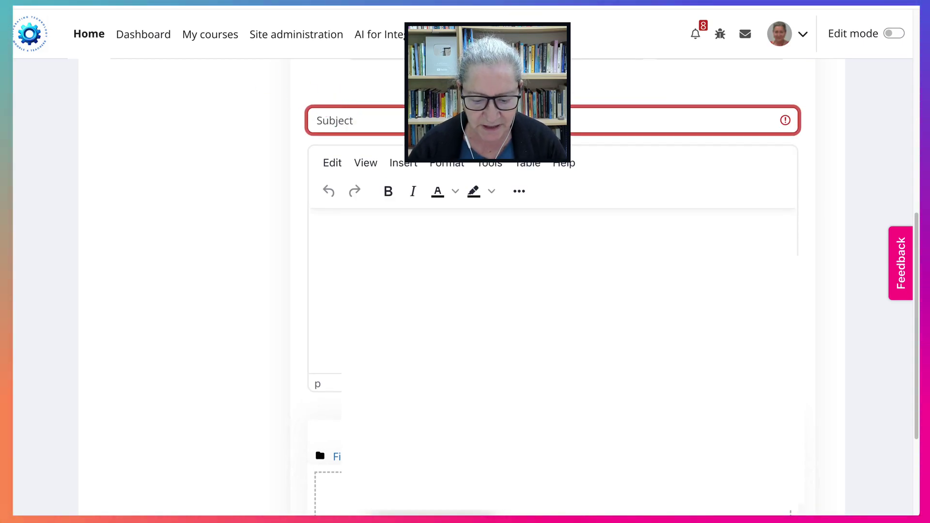
{"action": "type", "text": "How are you"}
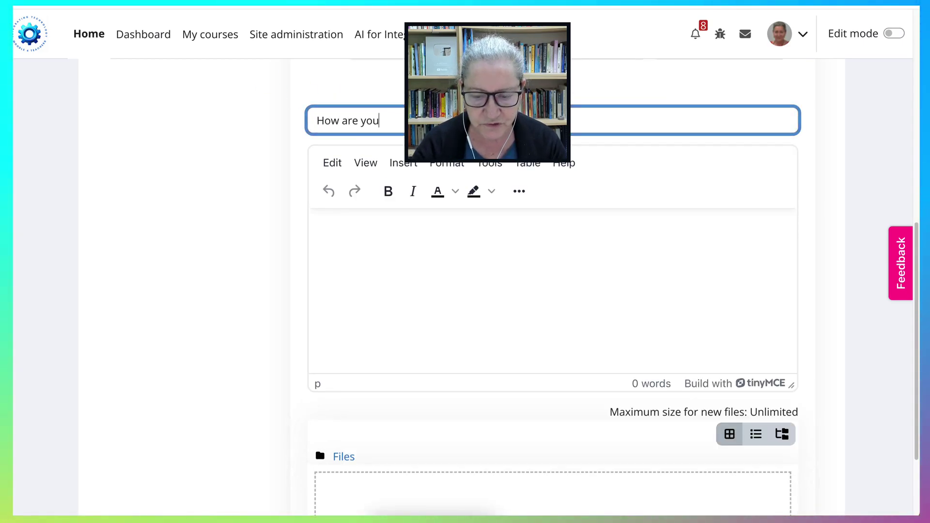
{"action": "type", "text": "?"}
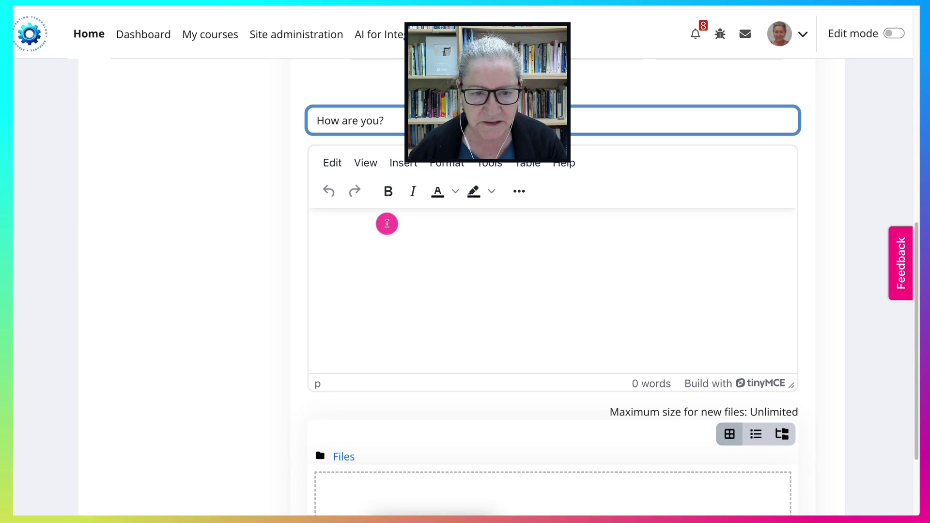
{"action": "left_click", "coordinate": [387, 224]}
{"action": "scroll", "coordinate": [386, 223], "scroll_direction": "down", "scroll_amount": 2}
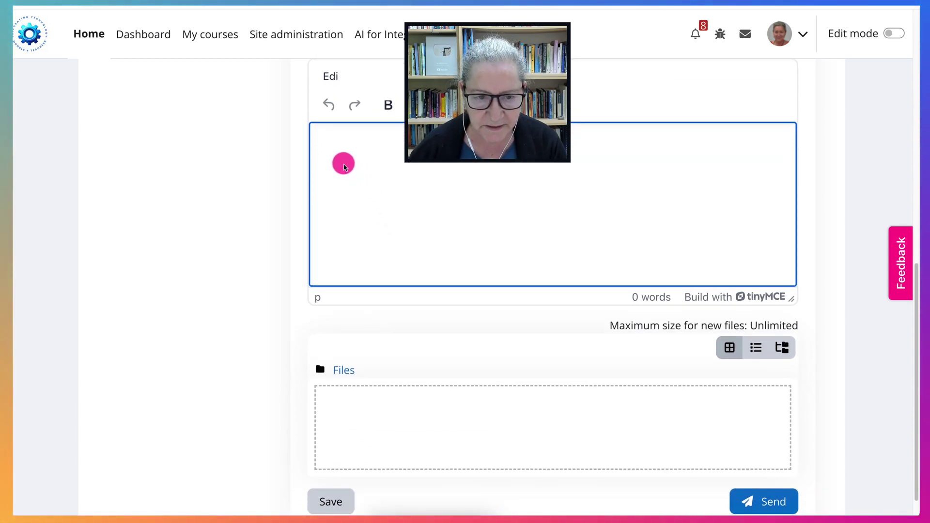
{"action": "scroll", "coordinate": [375, 202], "scroll_direction": "down", "scroll_amount": 1}
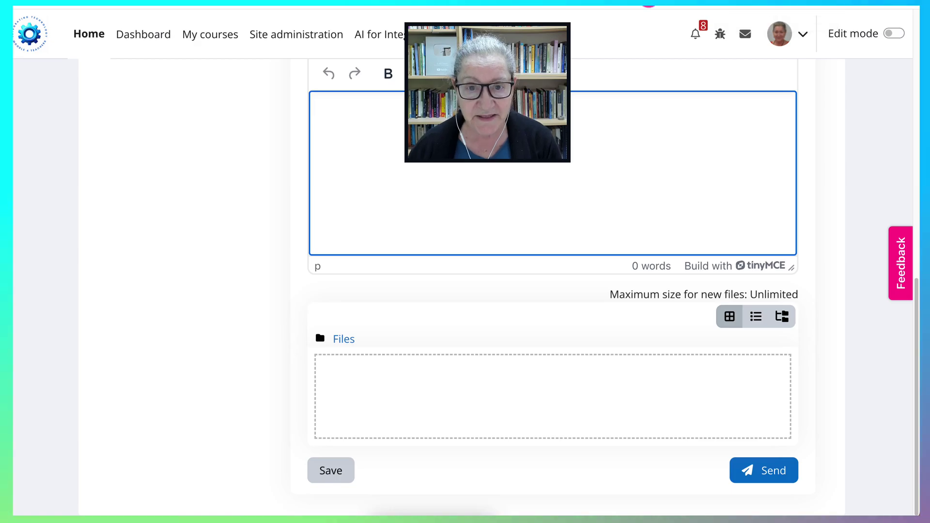
{"action": "left_click", "coordinate": [764, 471]}
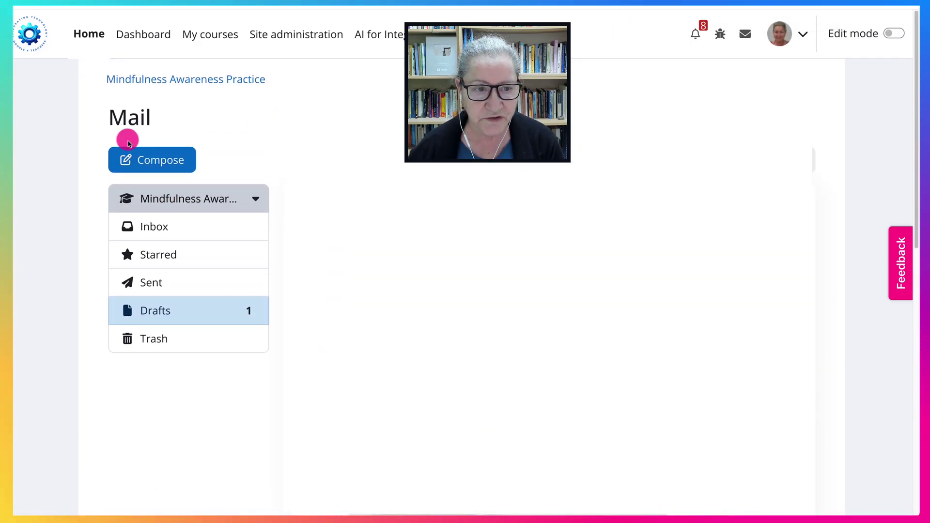
Step: Switch to the AI for ELT course mail and look through its folders to Trash
{"action": "left_click", "coordinate": [168, 202]}
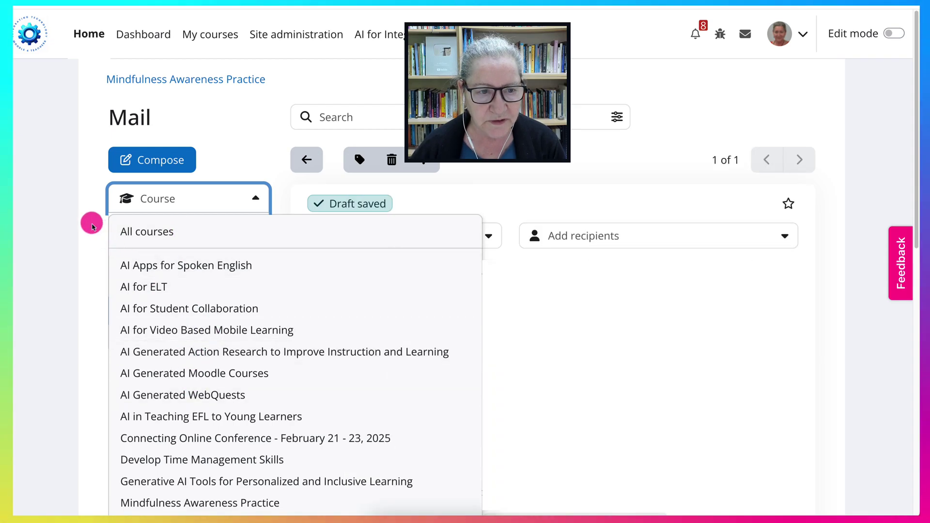
{"action": "left_click", "coordinate": [129, 286]}
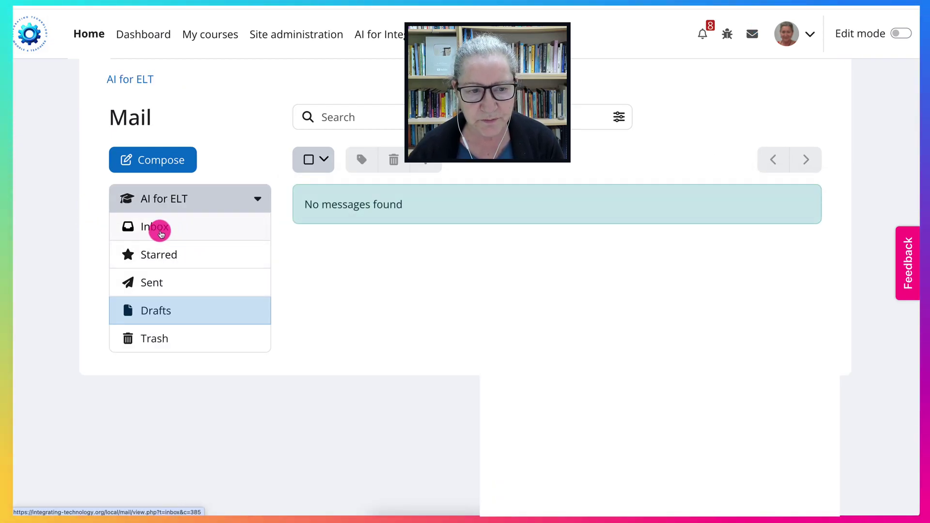
{"action": "left_click", "coordinate": [162, 232]}
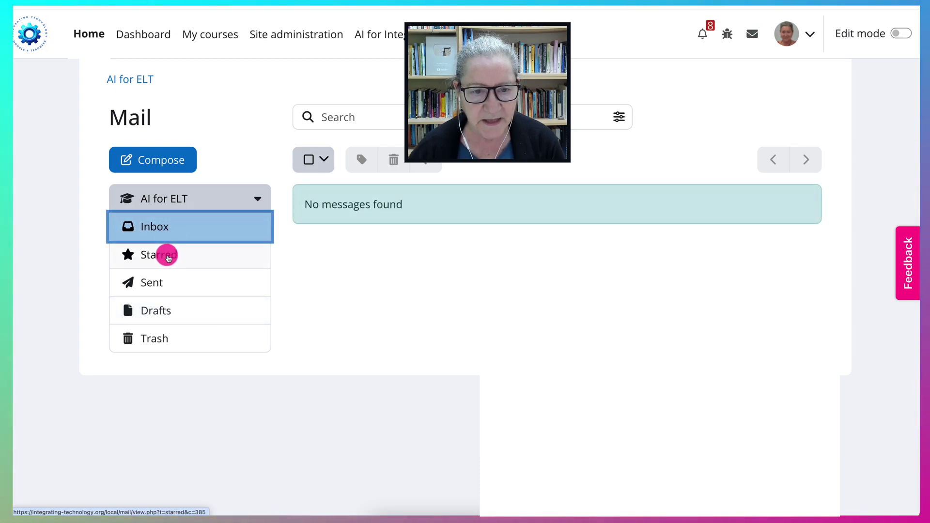
{"action": "left_click", "coordinate": [170, 259]}
{"action": "left_click", "coordinate": [159, 285]}
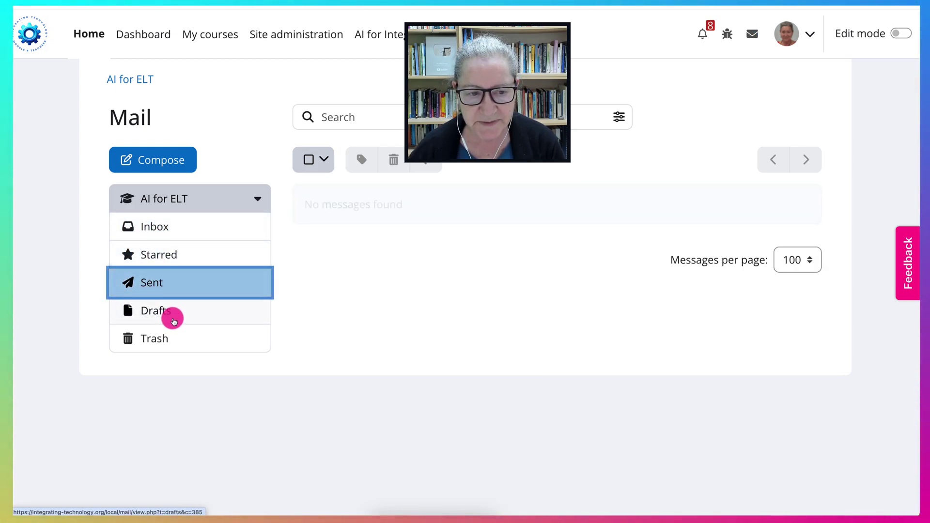
{"action": "left_click", "coordinate": [163, 310]}
{"action": "left_click", "coordinate": [155, 336]}
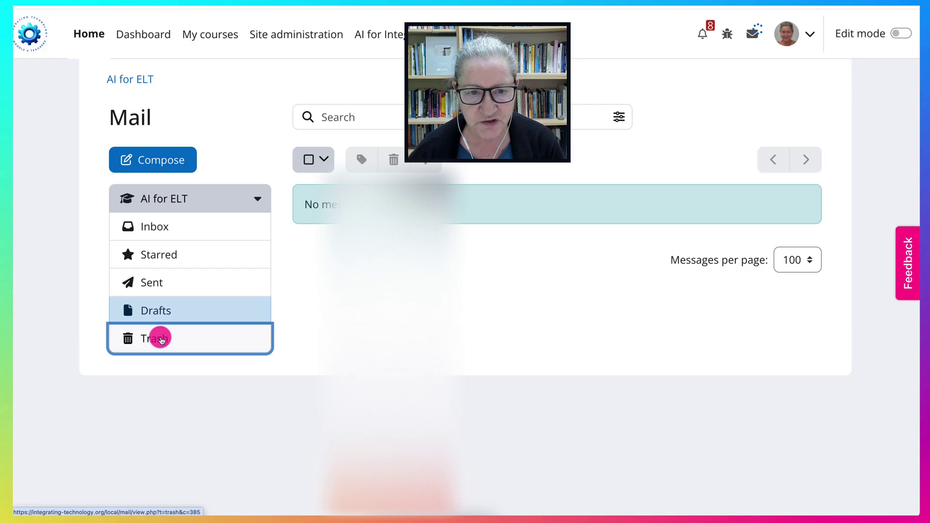
Step: Select all 43 Trash messages and delete them forever
{"action": "left_click", "coordinate": [309, 161]}
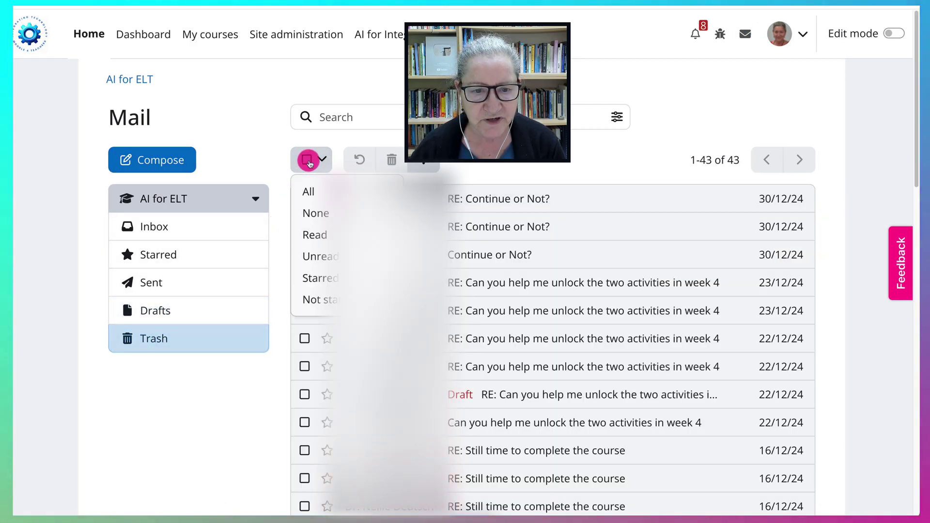
{"action": "left_click", "coordinate": [308, 191]}
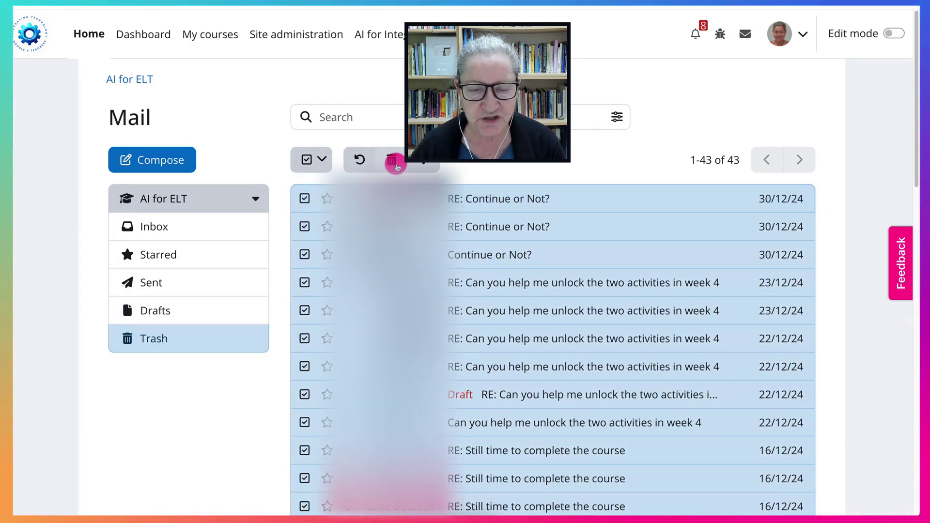
{"action": "left_click", "coordinate": [394, 162]}
{"action": "left_click", "coordinate": [572, 152]}
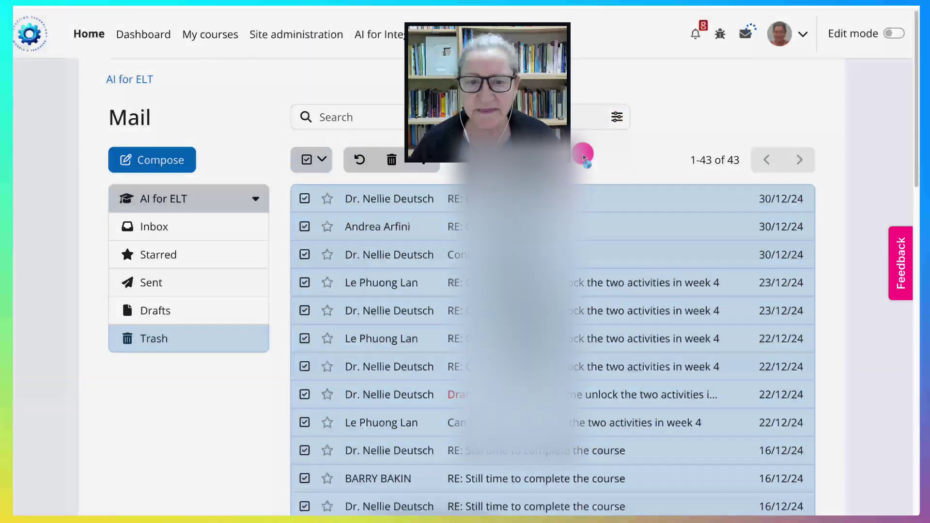